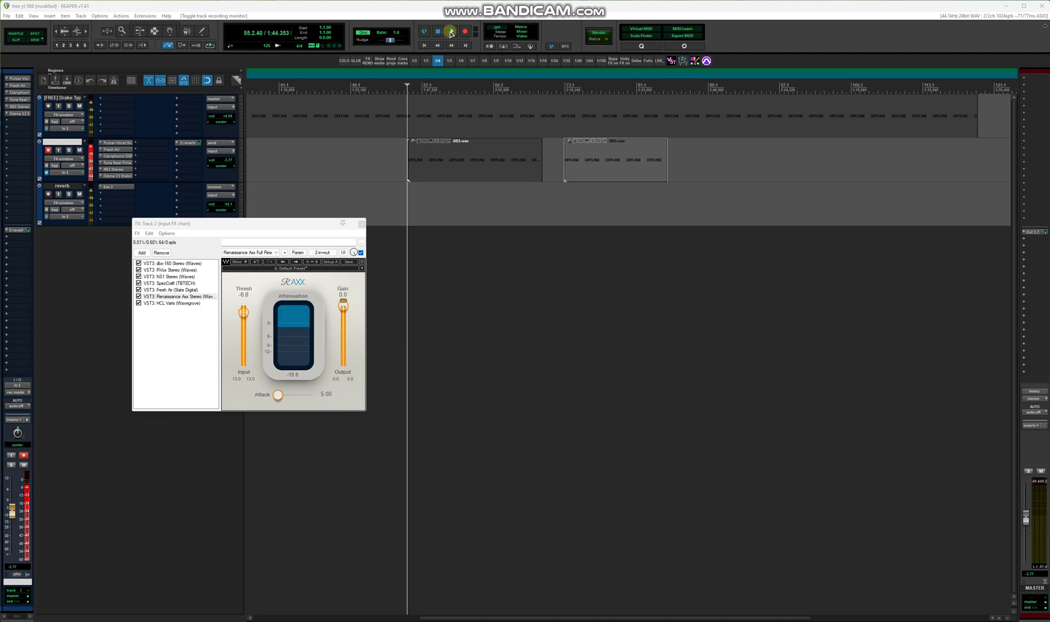
Play the vocal through its input FX chain, zooming the arrange view, then stop
left_click(452, 32)
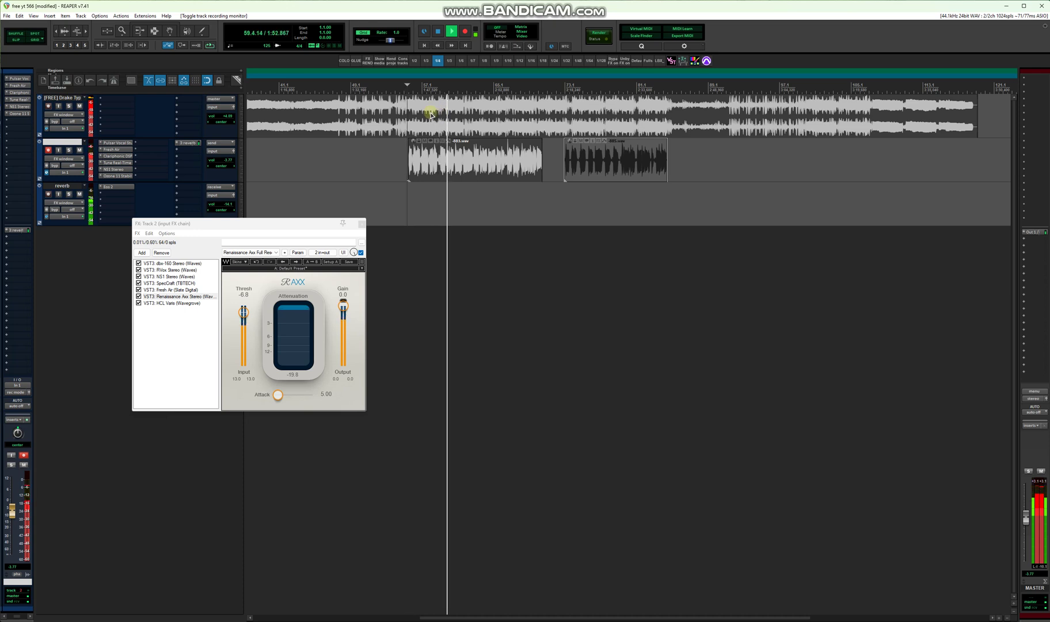
scroll(438, 127, "down", 2)
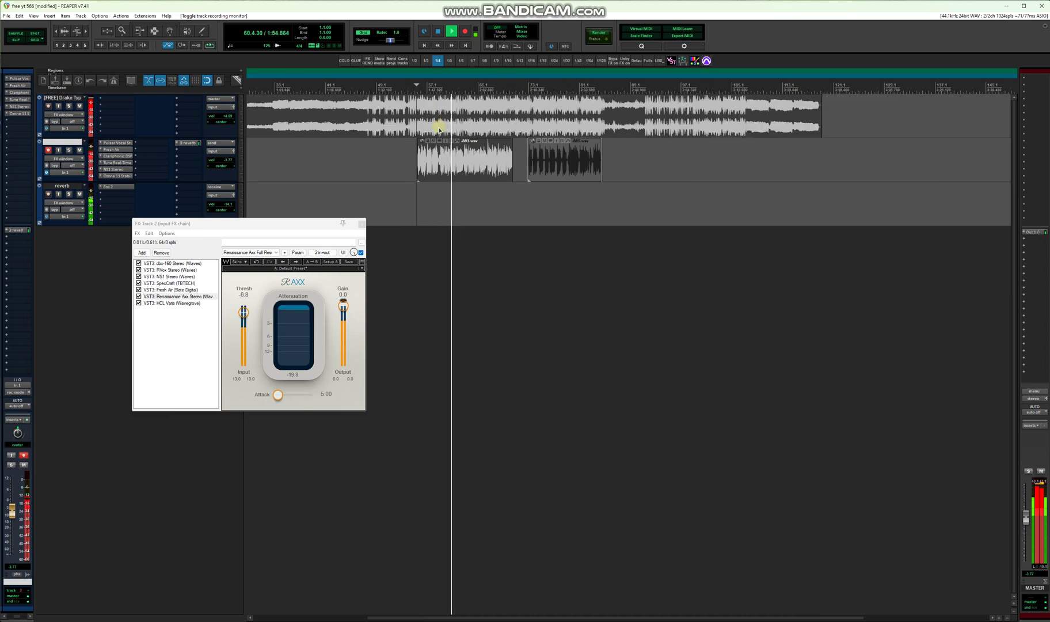
scroll(438, 128, "down", 2)
scroll(437, 128, "up", 4)
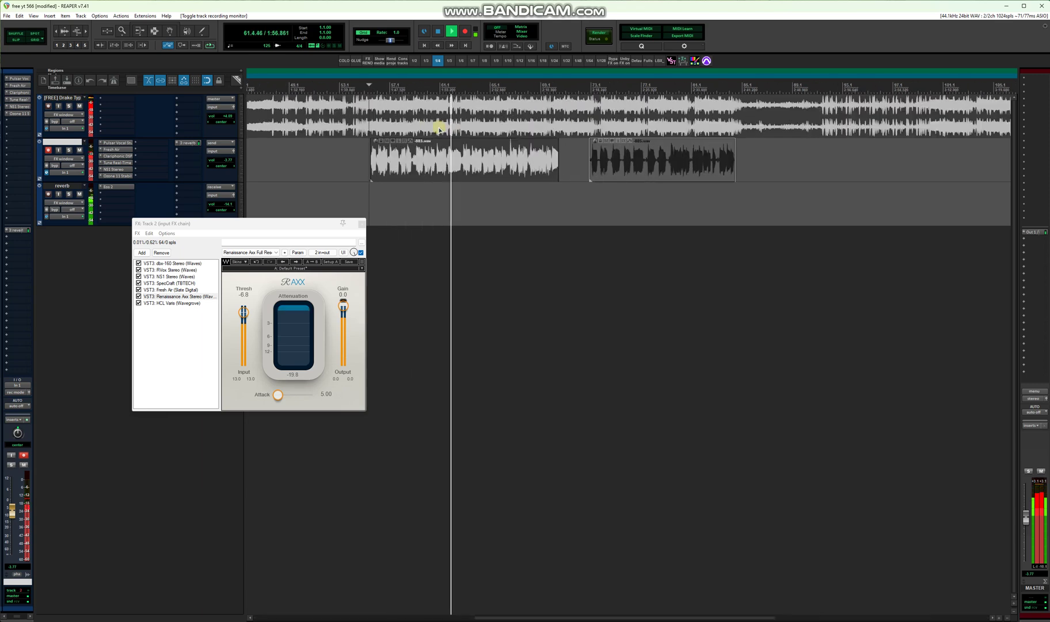
scroll(439, 127, "down", 1)
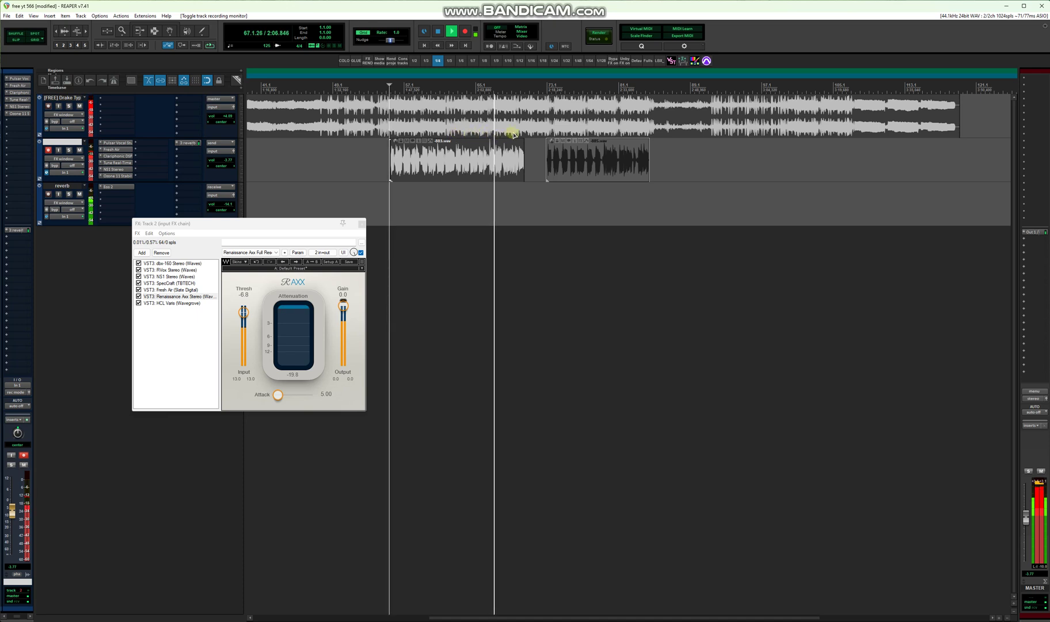
key("space")
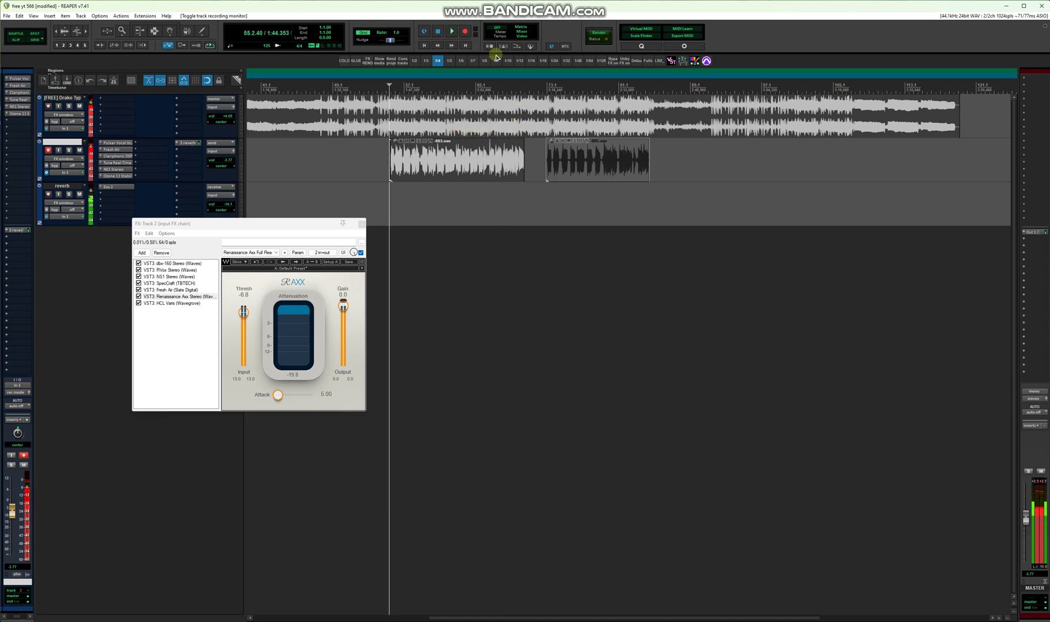
Move the play position to bar 72, play from there, then stop
left_click(547, 87)
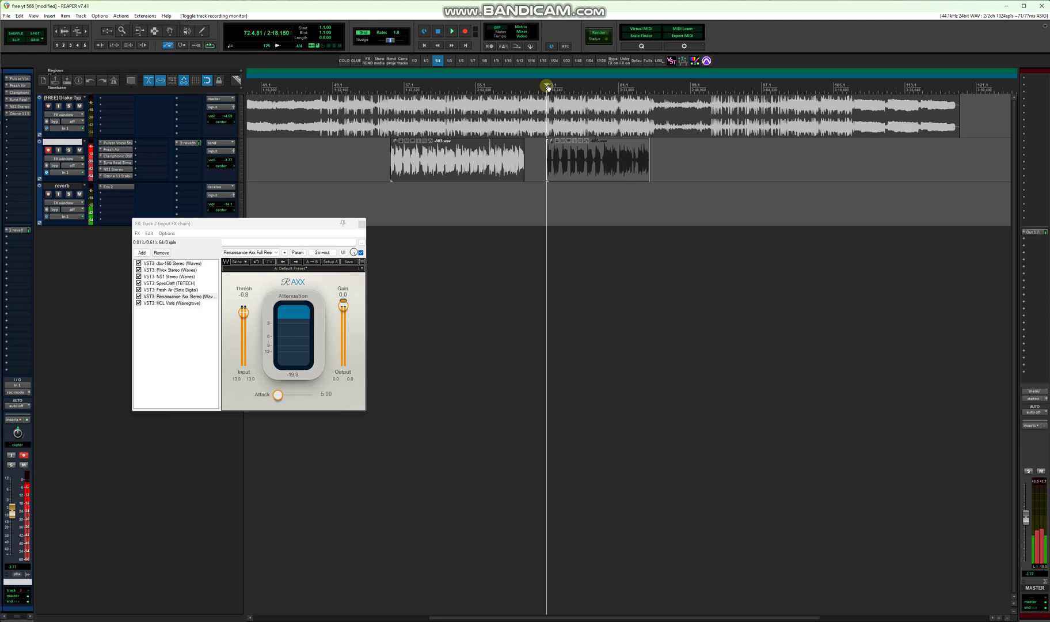
scroll(548, 95, "up", 3)
scroll(549, 95, "down", 2)
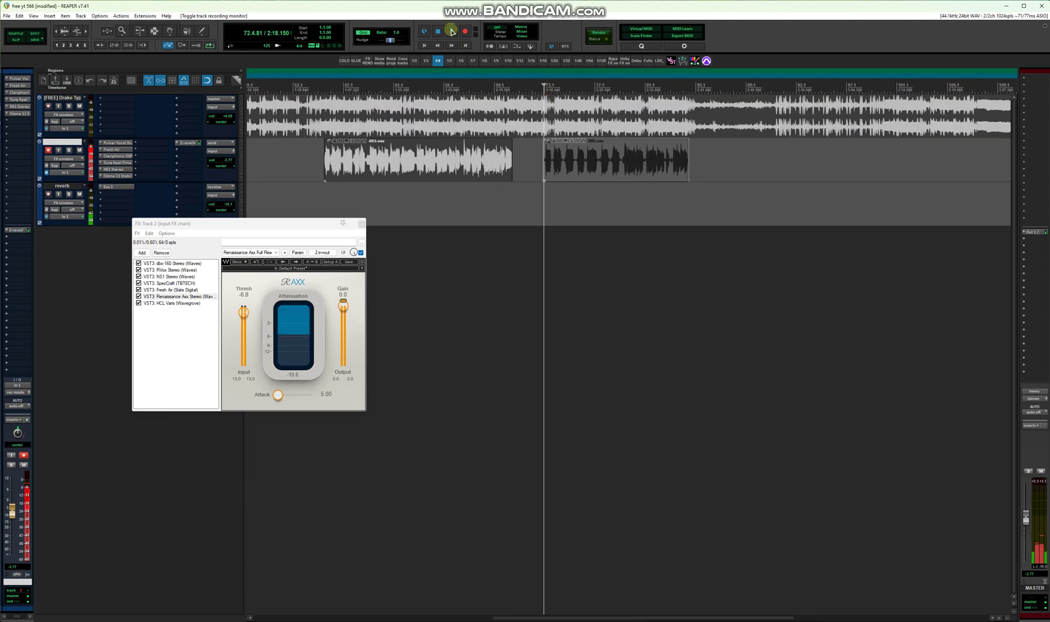
left_click(452, 31)
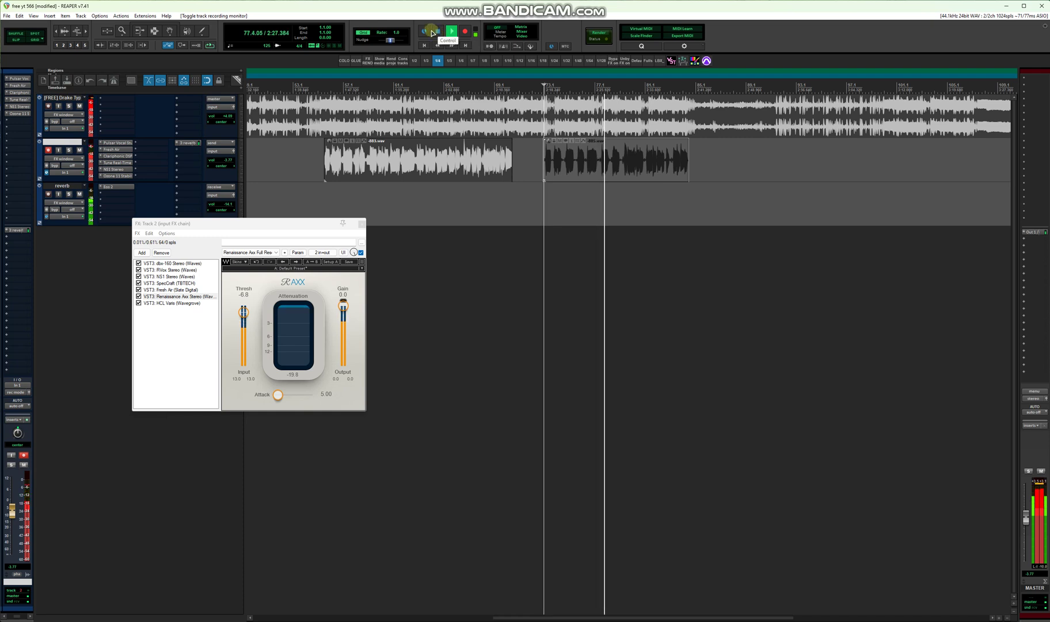
left_click(433, 31)
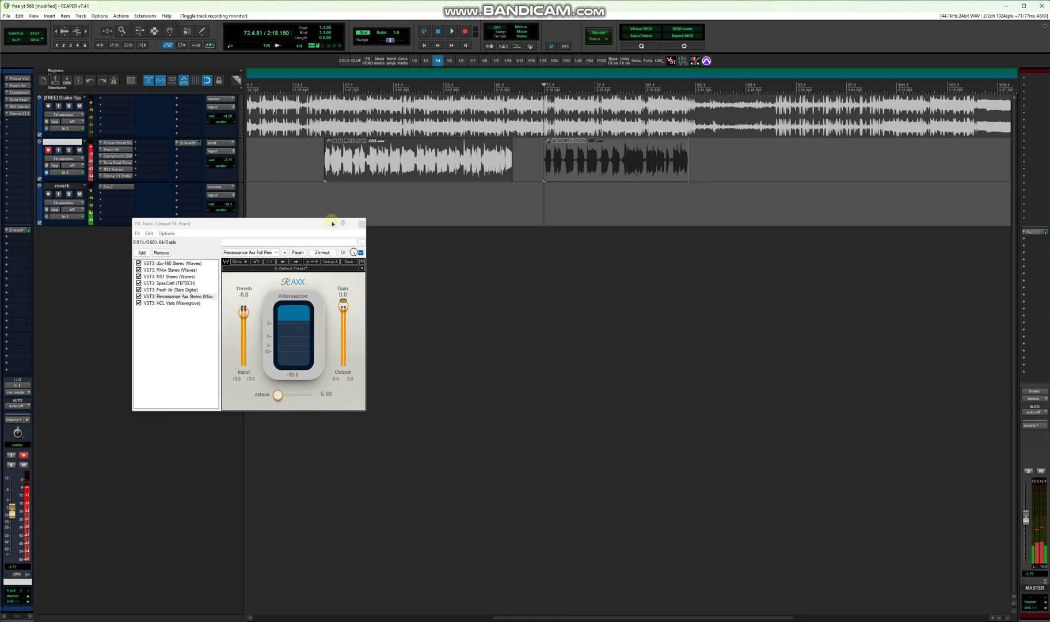
left_click(361, 225)
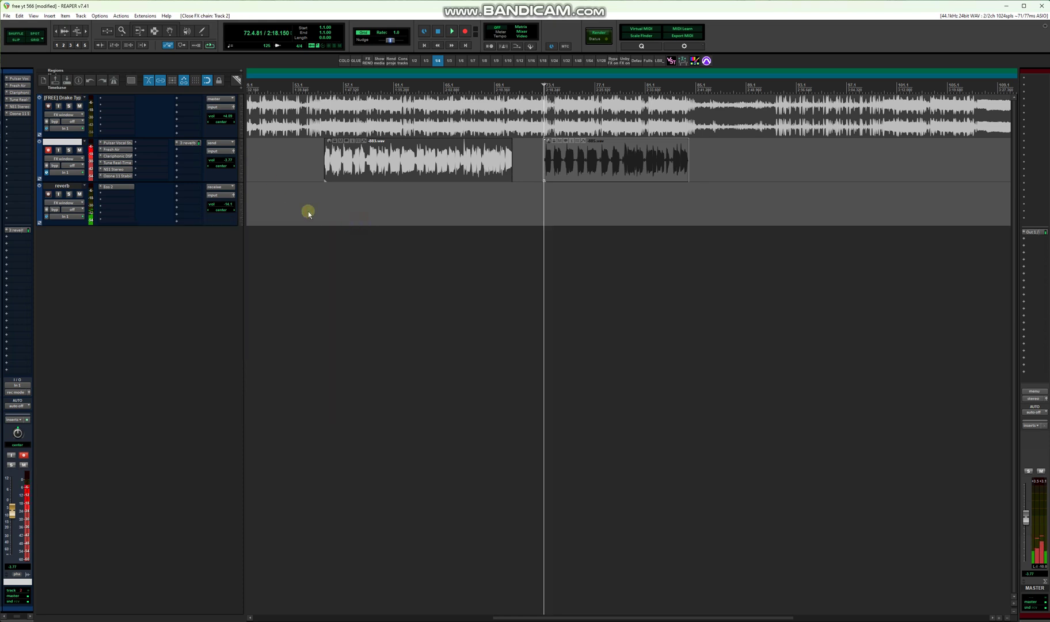
left_click(46, 173)
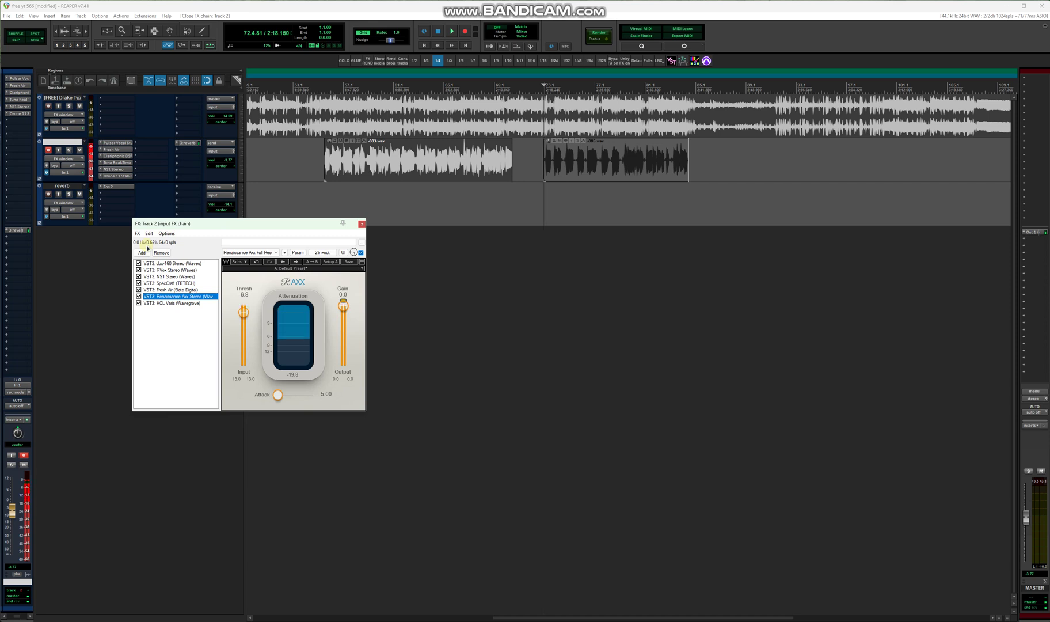
left_click(168, 269)
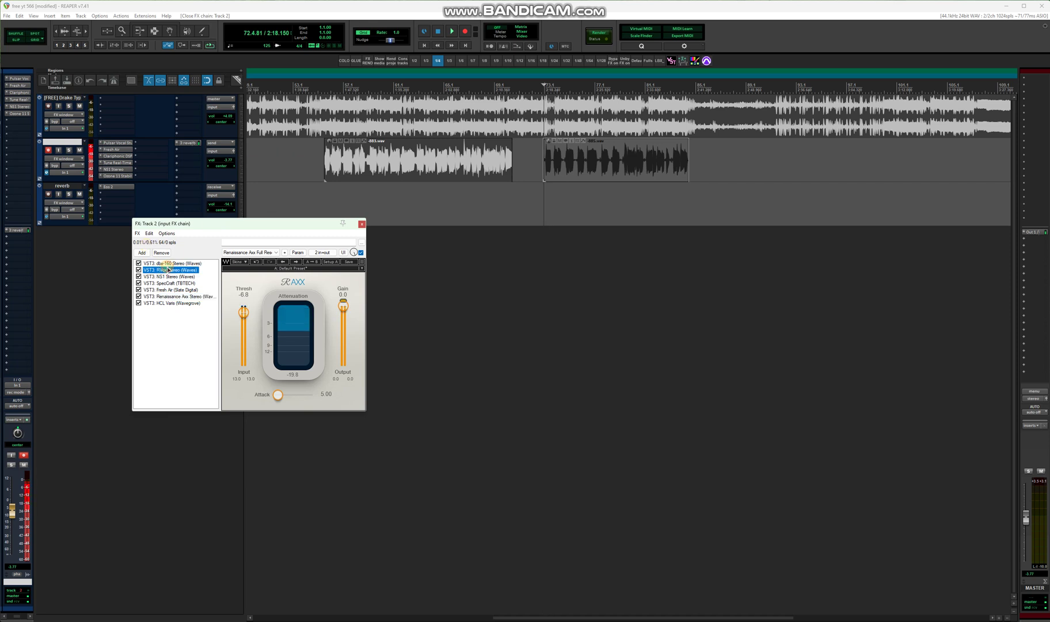
View the settings of dbx-160 Stereo, RVox Stereo, NS1 Stereo and SpecCraft in turn
left_click(169, 263)
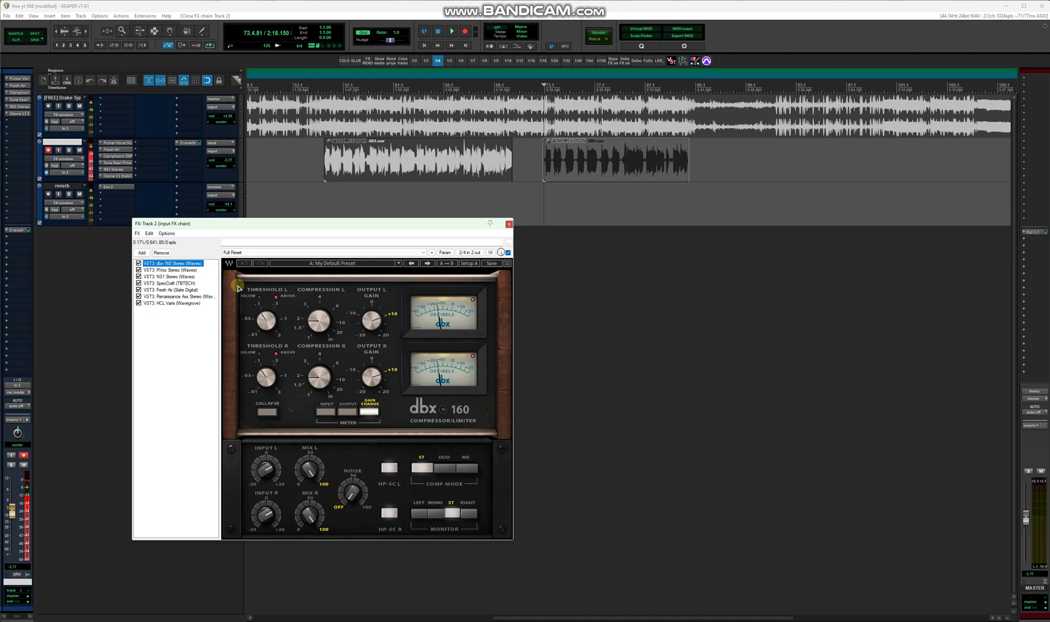
mouse_move(313, 324)
mouse_move(271, 323)
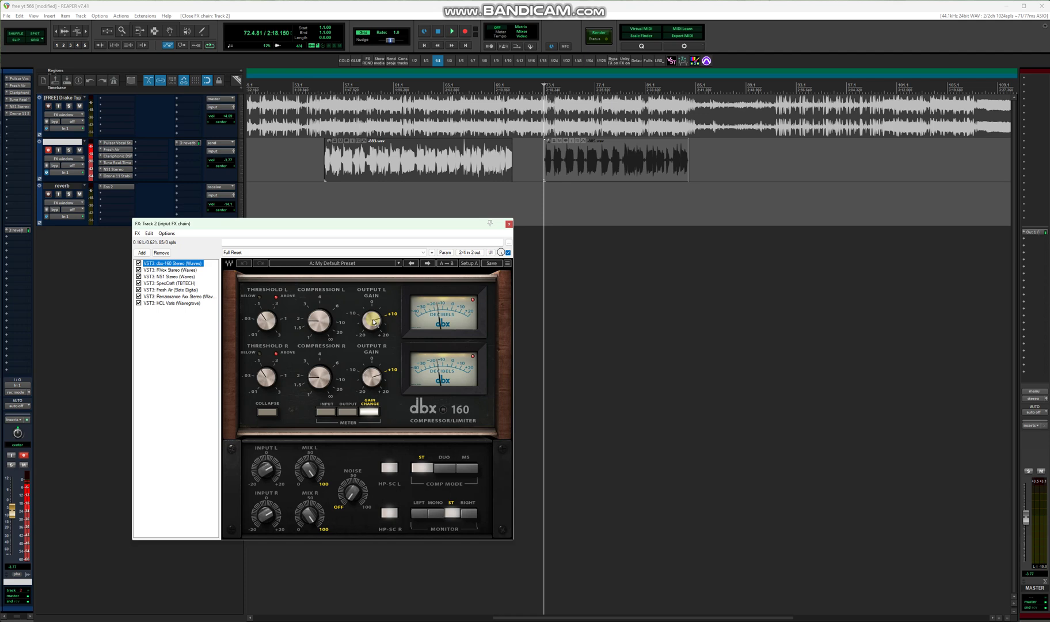
left_click(173, 271)
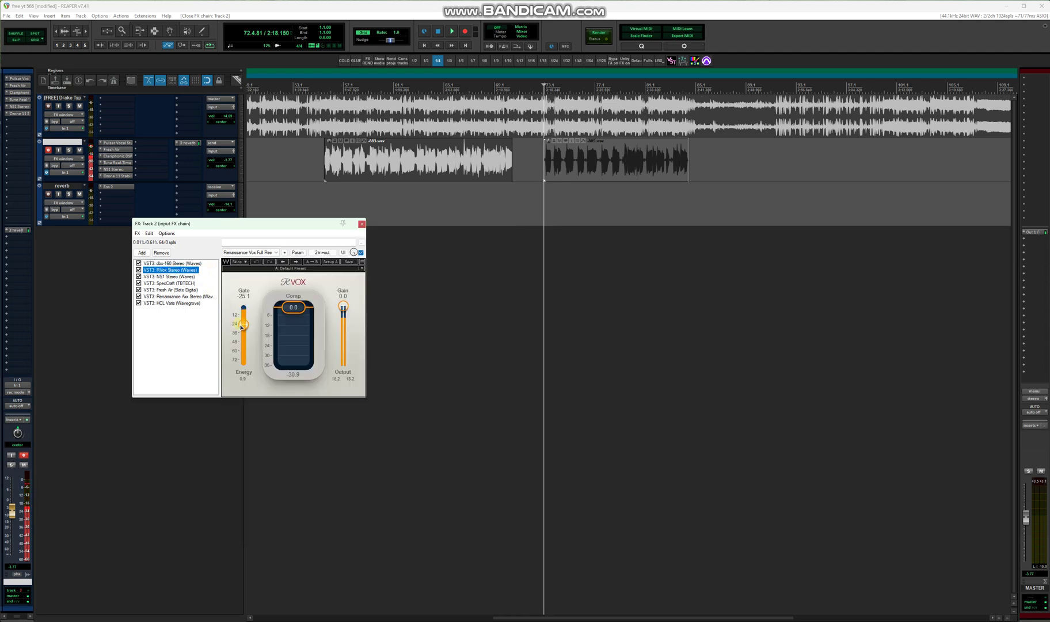
left_click(172, 277)
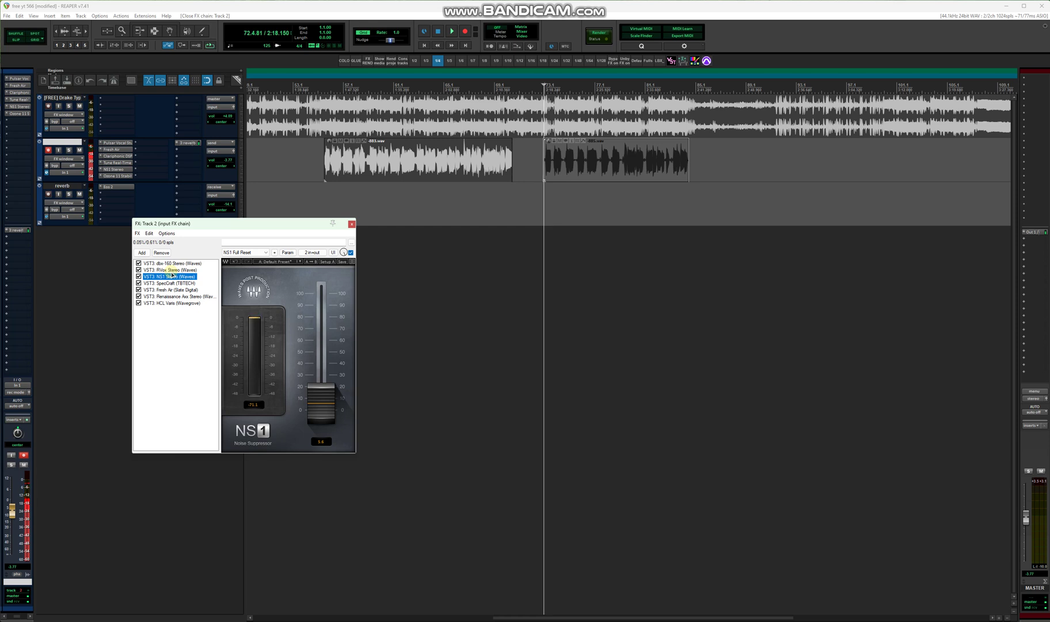
left_click(169, 283)
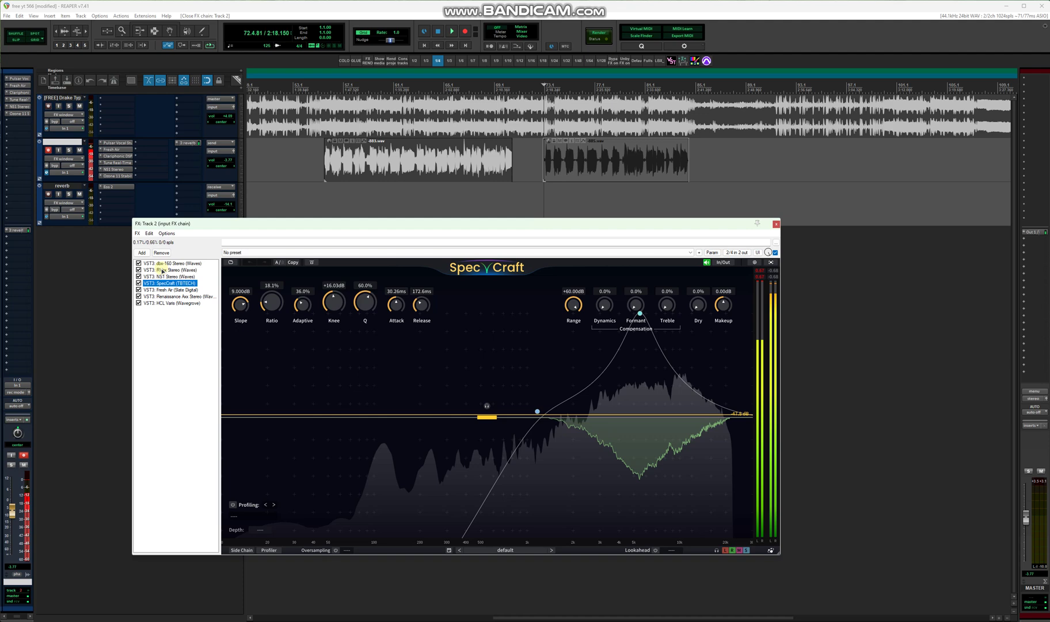
View Fresh Air, Renaissance Axx and HCL Varis settings, then close Track 2's input FX chain
left_click(163, 289)
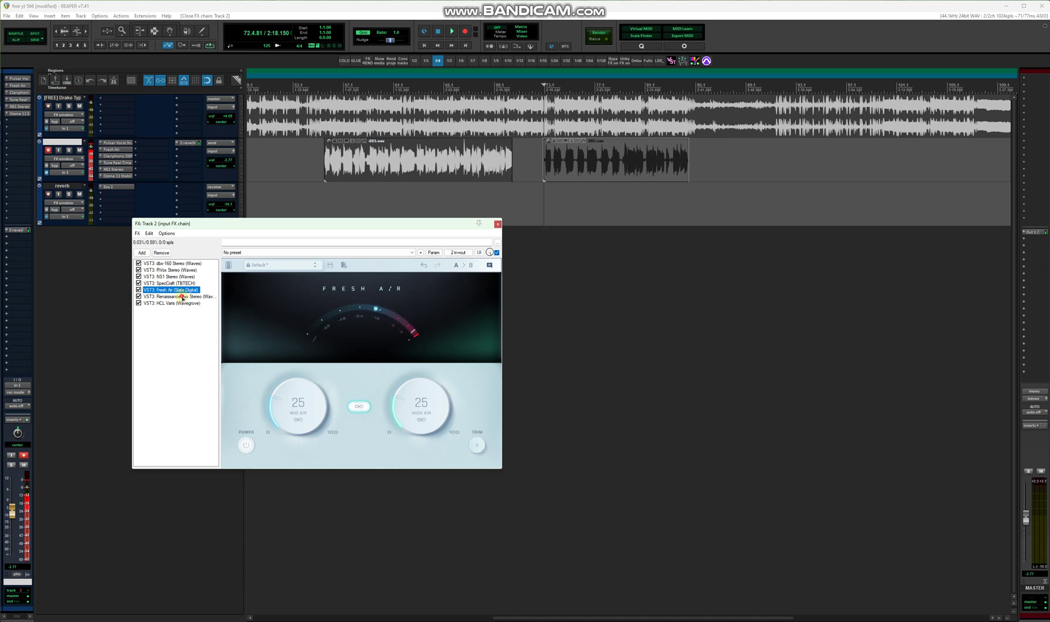
left_click(182, 296)
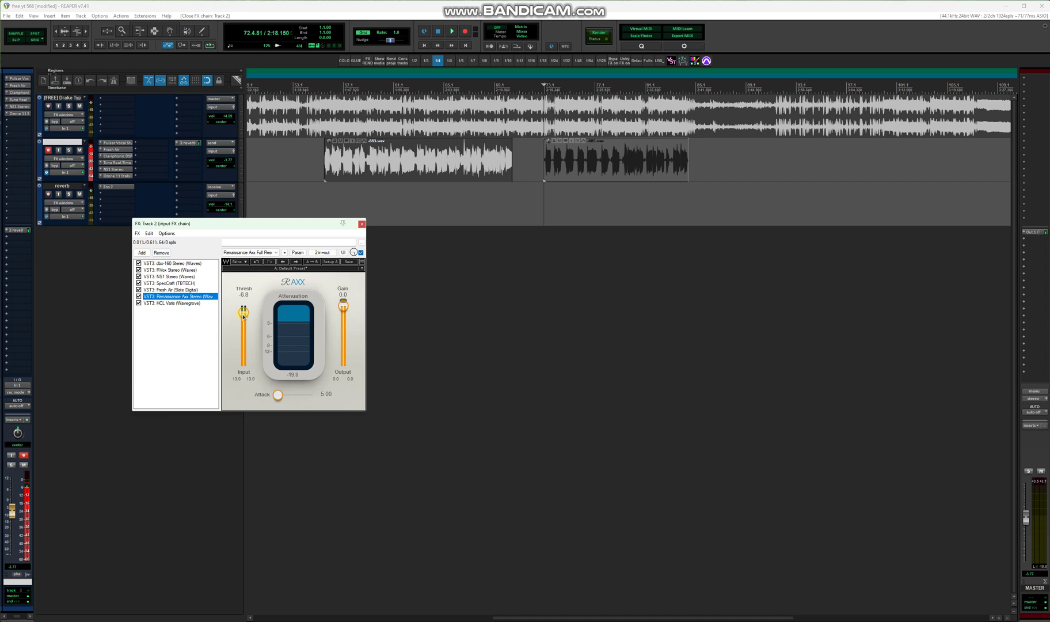
left_click(173, 303)
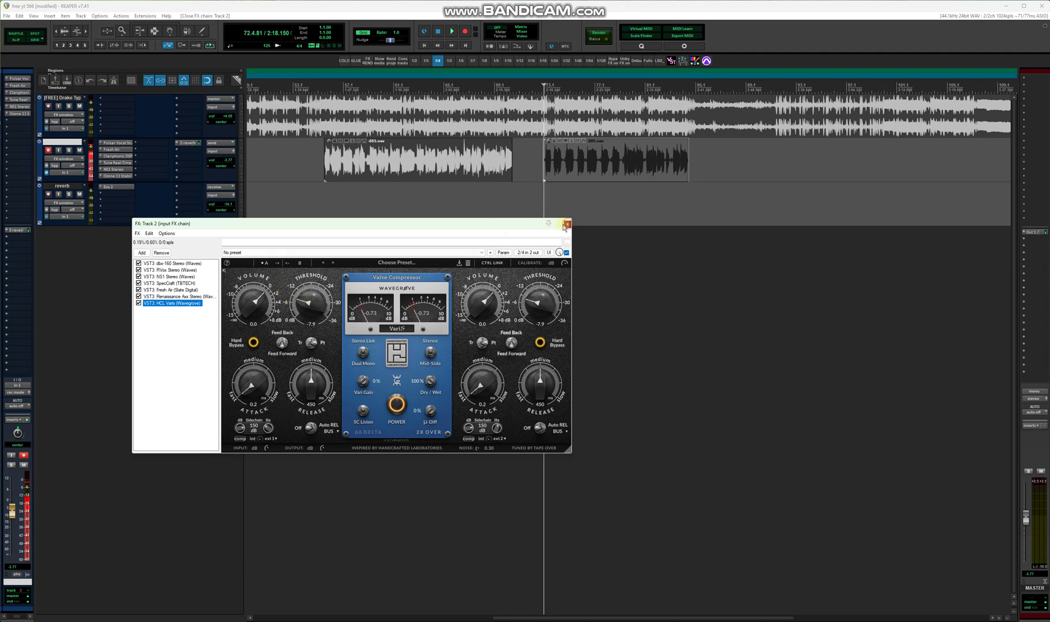
left_click(566, 224)
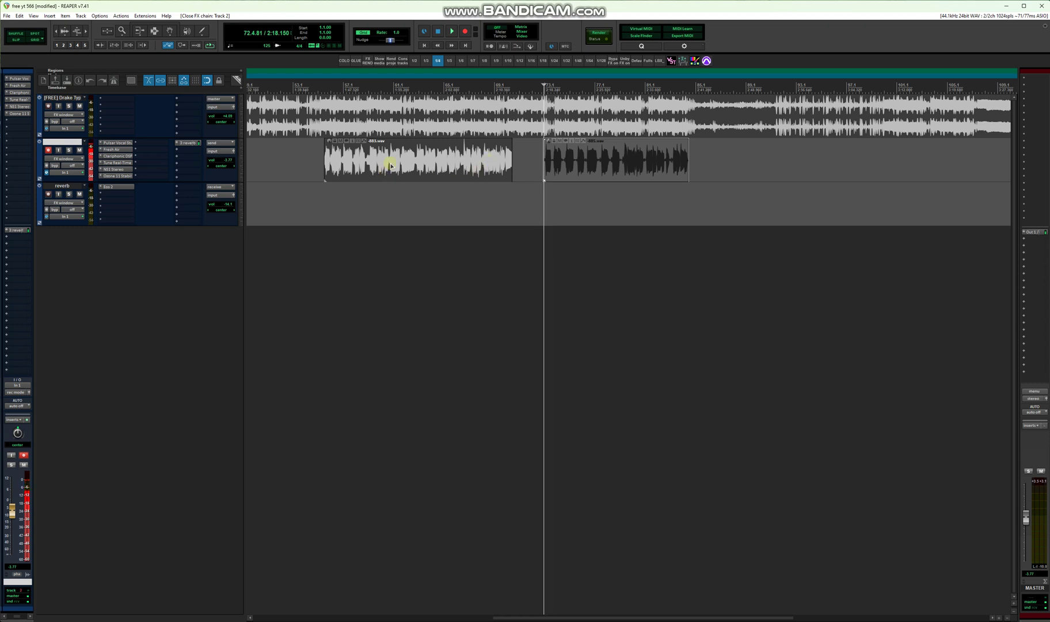
Return to bar 55, mute the backing Track 1, and open the vocal track's FX chain
left_click(327, 92)
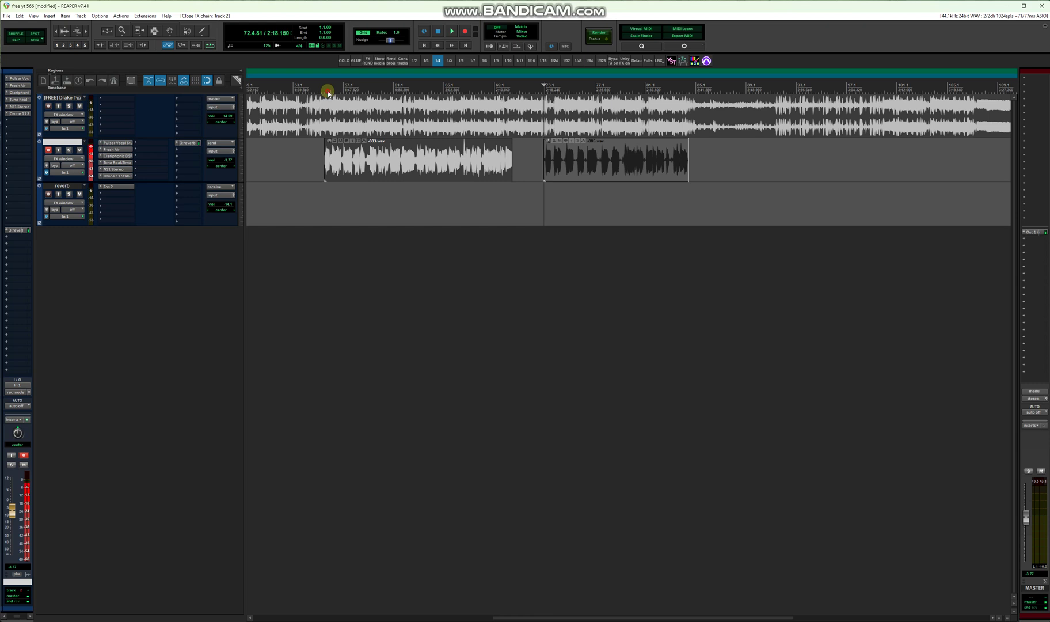
left_click(79, 107)
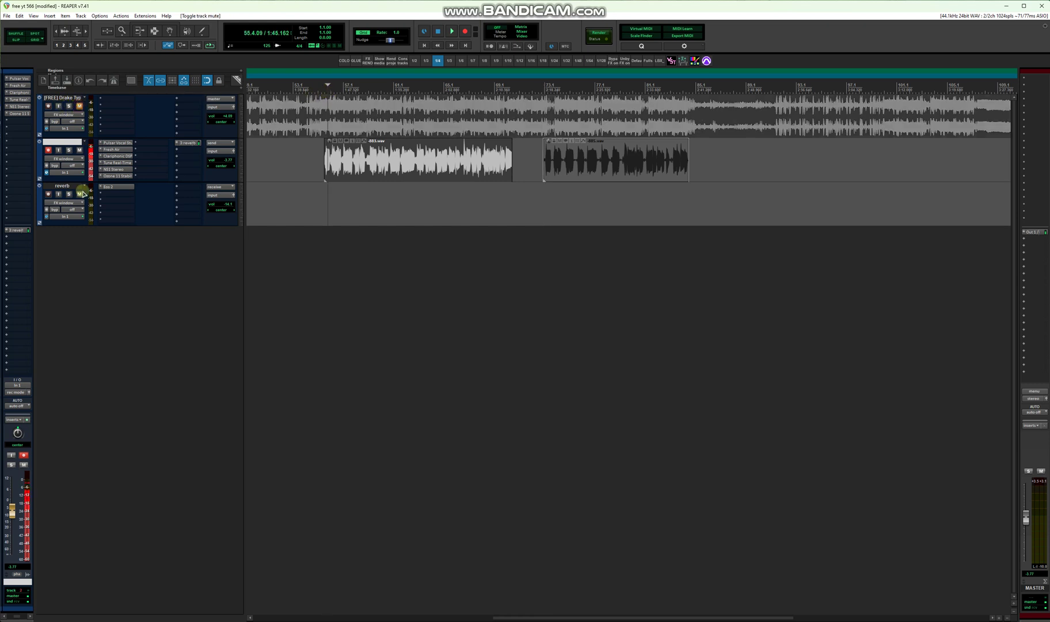
left_click(64, 159)
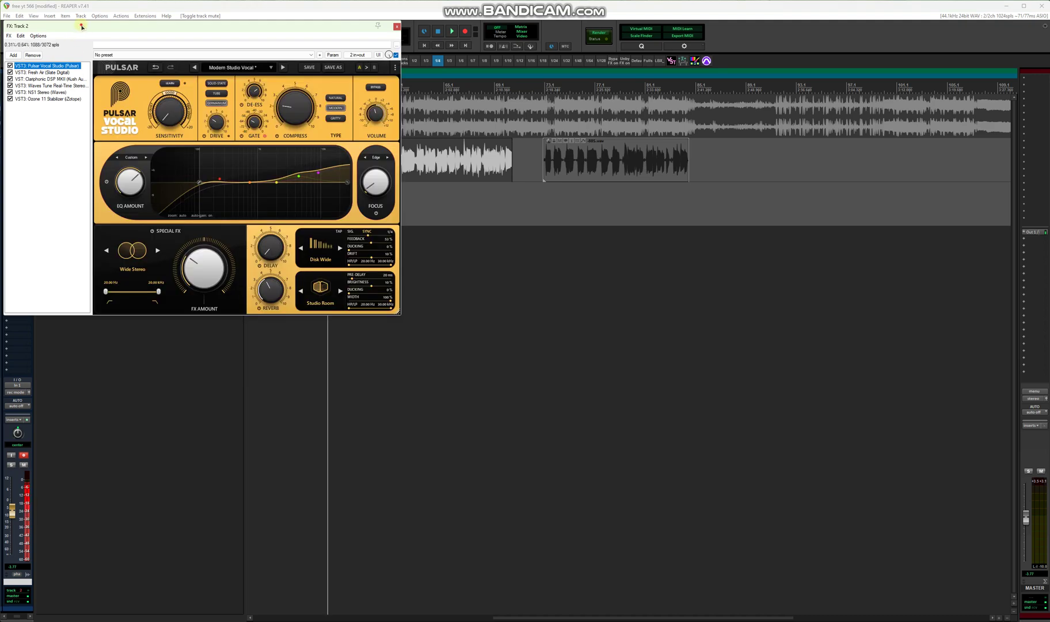
left_click_drag(81, 26, 243, 233)
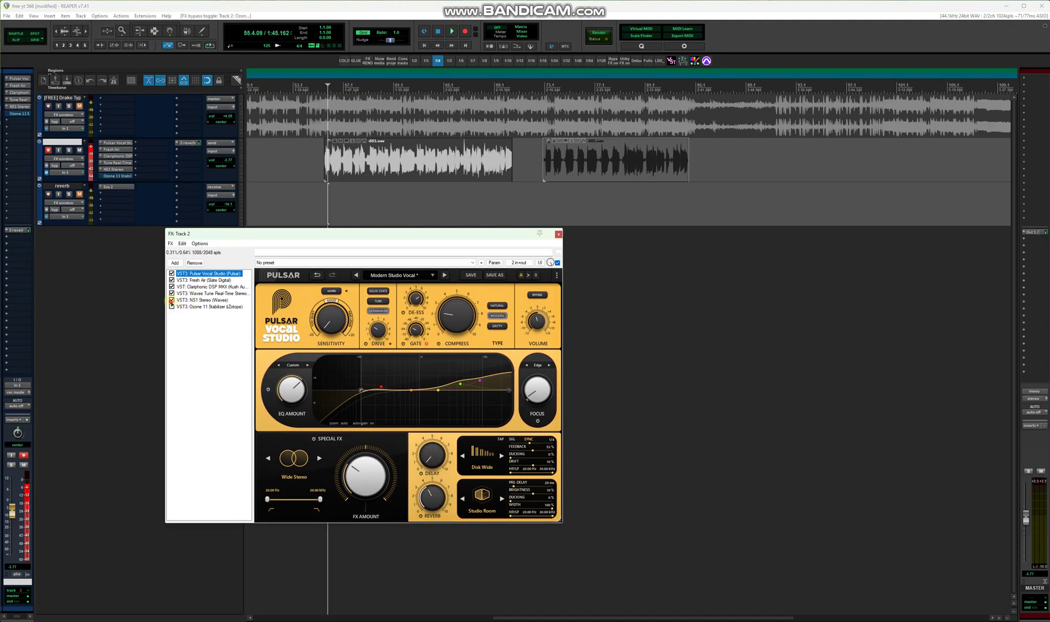
Bypass NS1 Stereo, Waves Tune Real-Time and Clariphonic on the vocal track
left_click(171, 300)
left_click(171, 293)
left_click(171, 286)
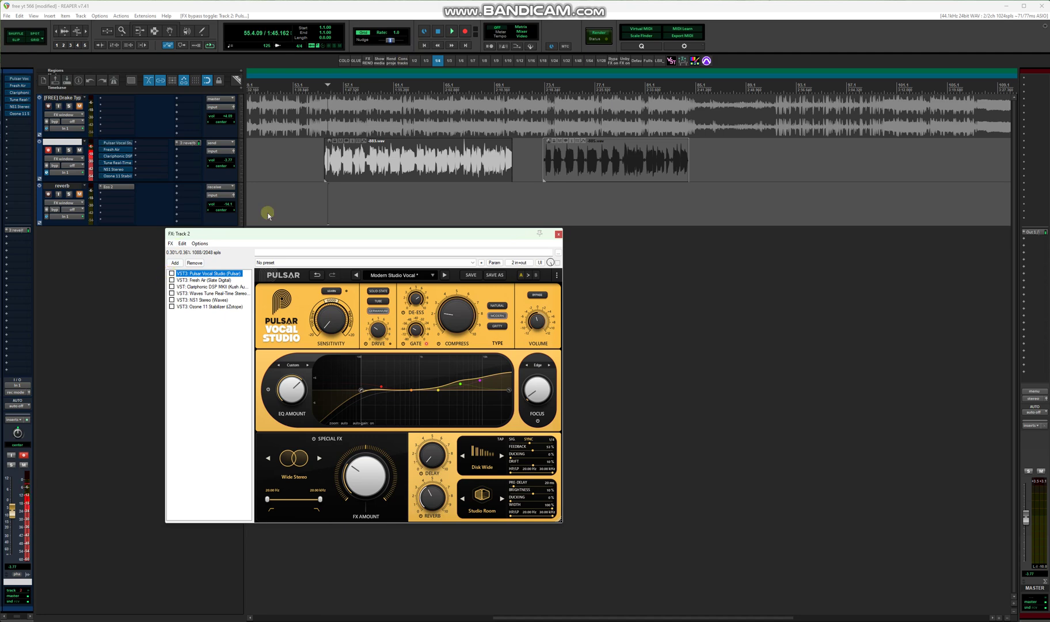
Play the dry vocal, then enable Pulsar Vocal Studio while it plays
left_click(451, 32)
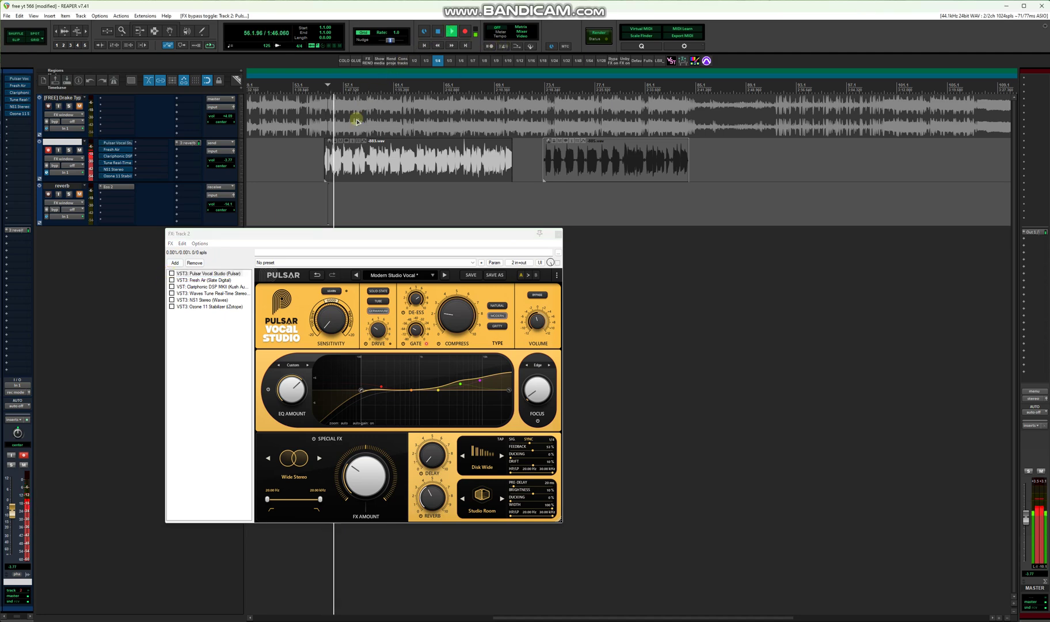
key("space")
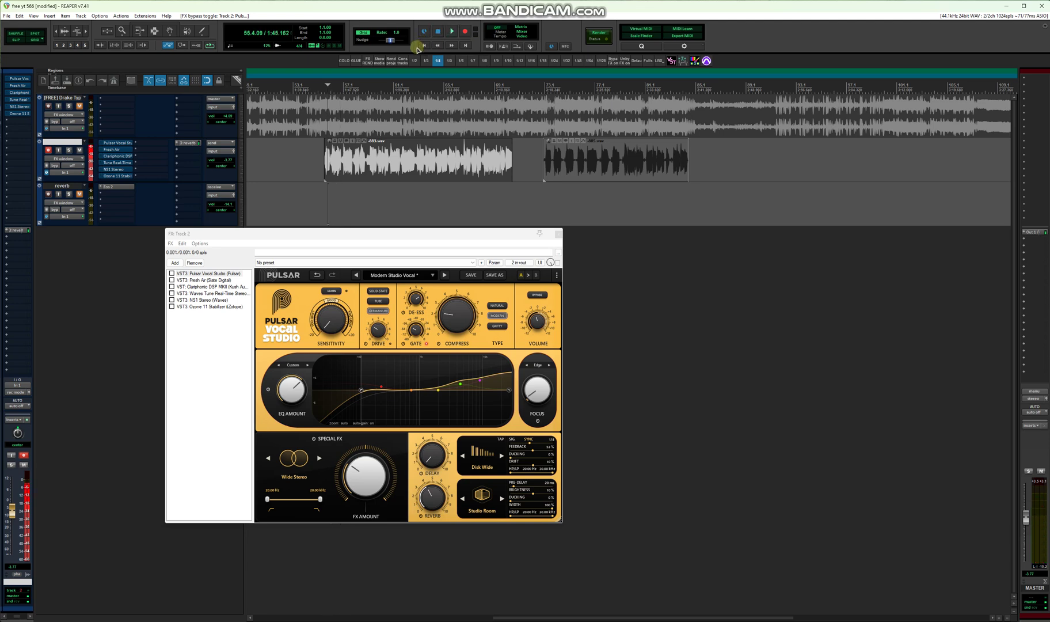
left_click(452, 32)
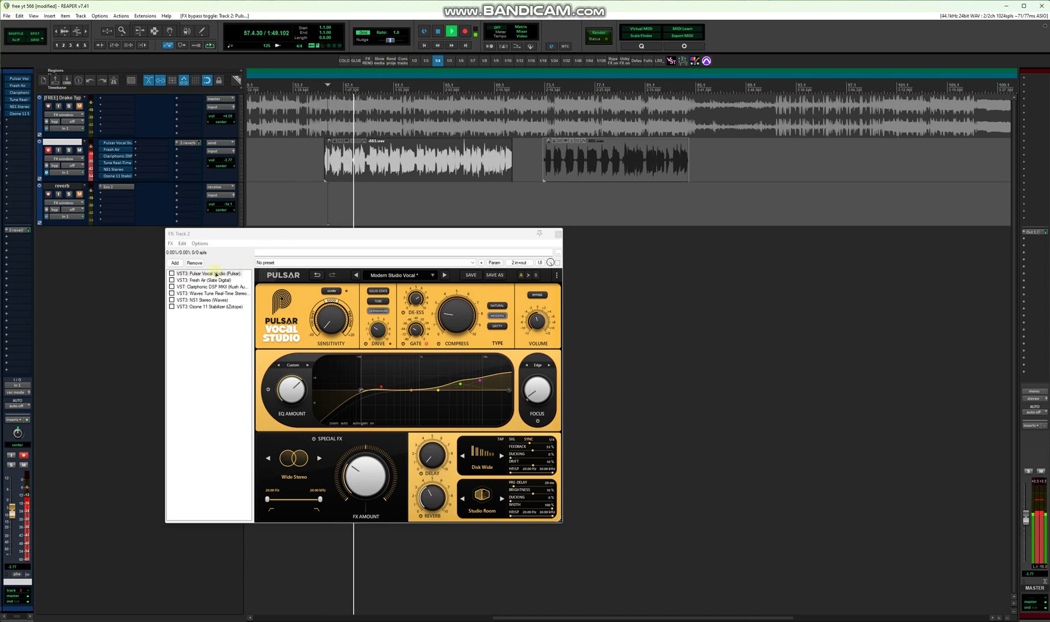
left_click(180, 274)
left_click(172, 274)
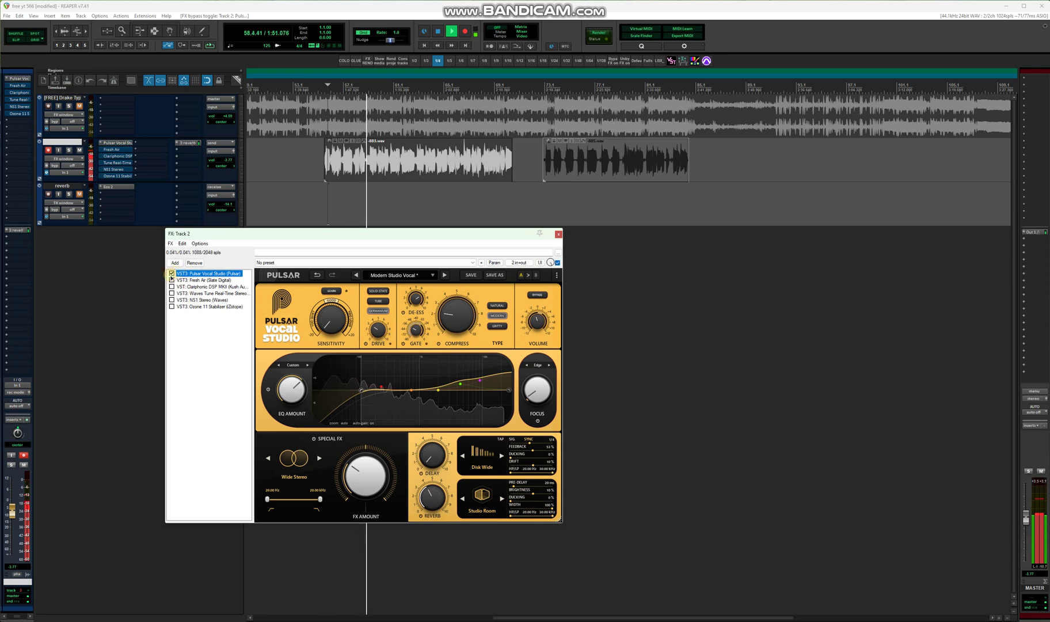
Enable Fresh Air and play the vocal back with it added
left_click(441, 36)
left_click(172, 280)
left_click(181, 281)
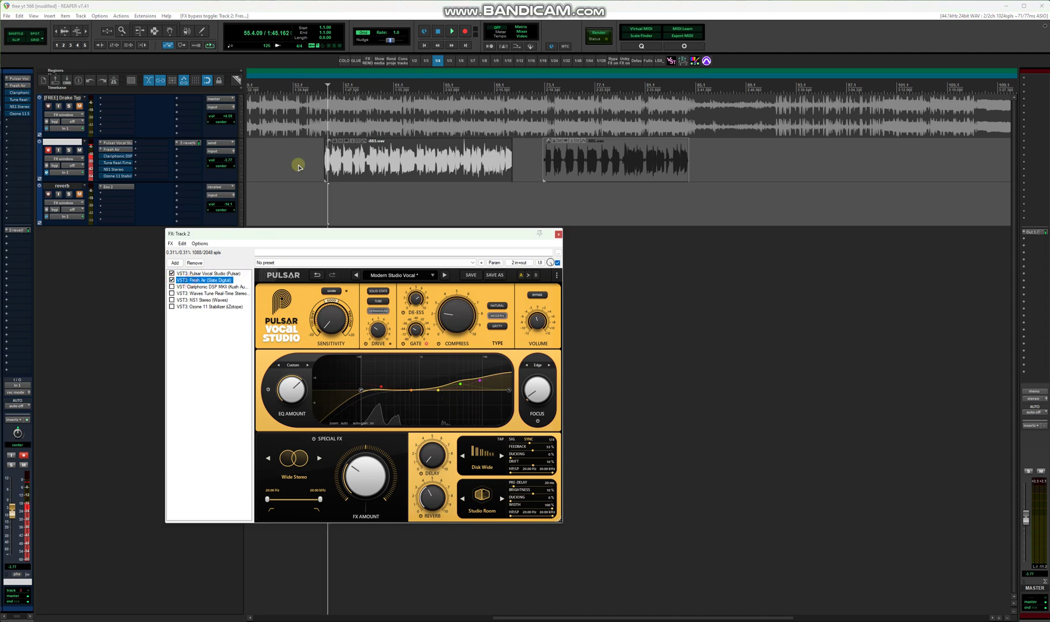
left_click(451, 33)
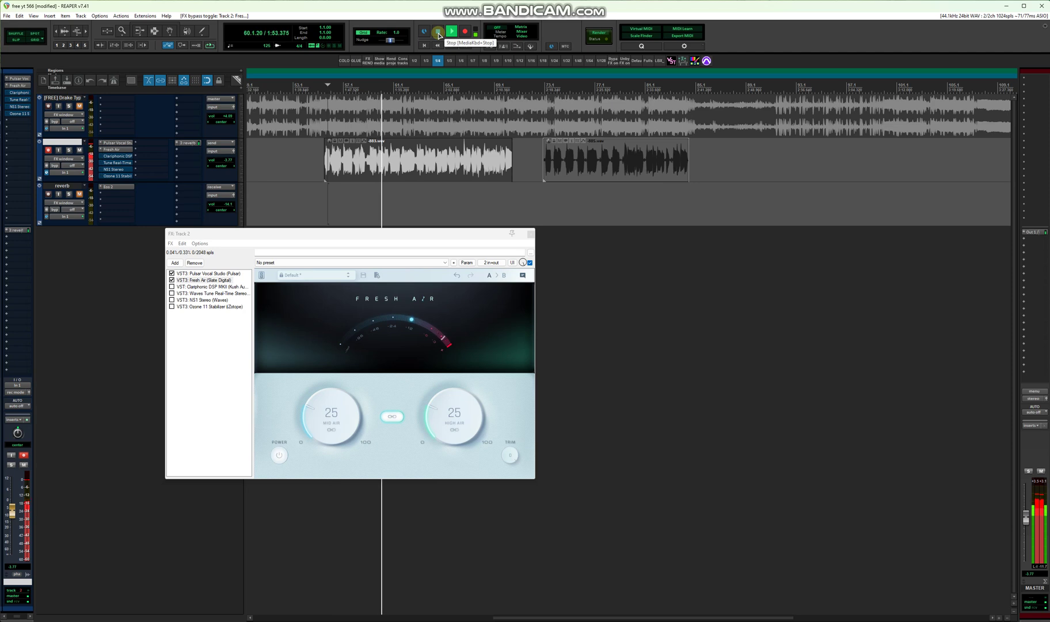
Enable Clariphonic and listen back, then enable Waves Tune Real-Time
left_click(439, 36)
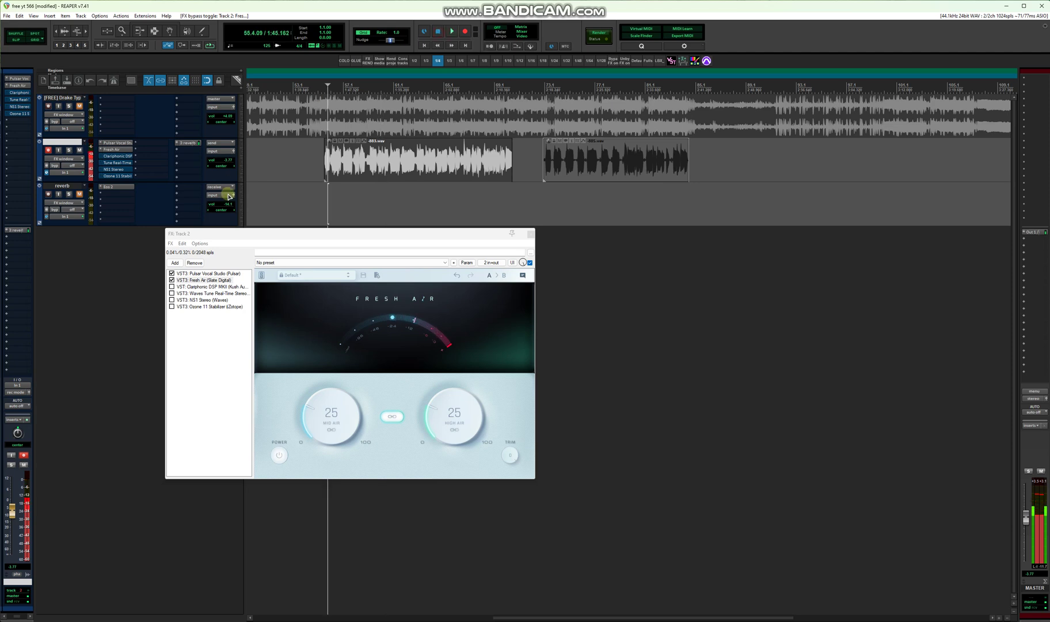
left_click(172, 287)
left_click(195, 286)
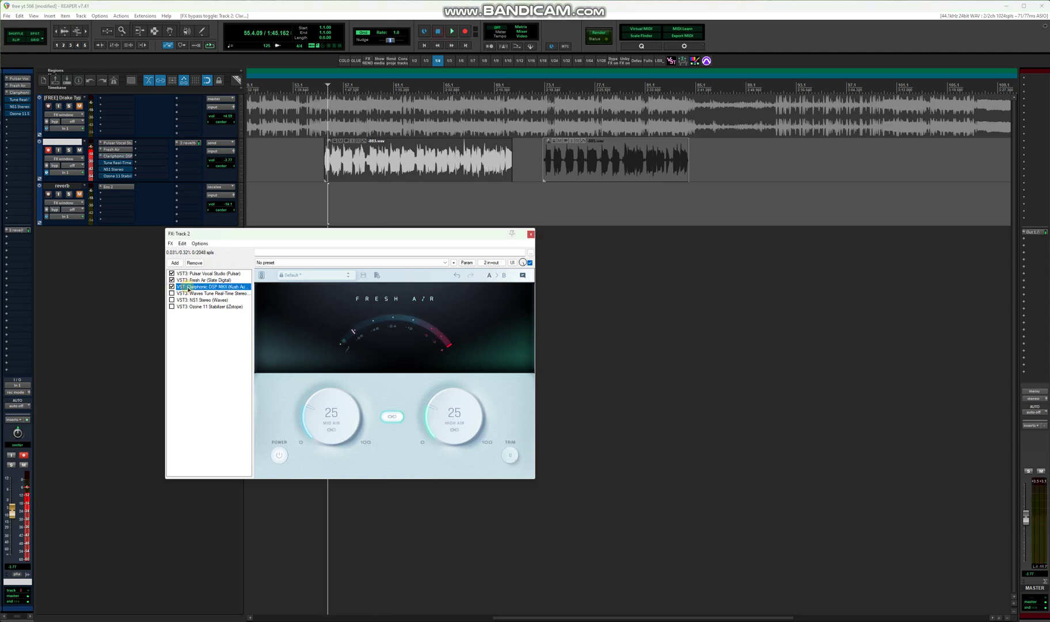
left_click(452, 32)
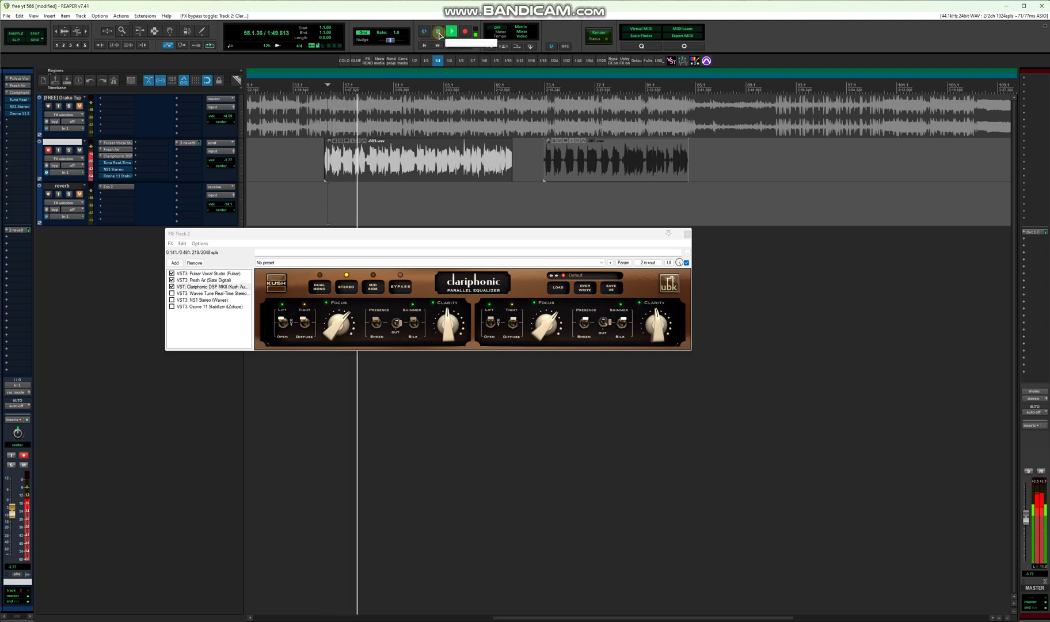
left_click(438, 32)
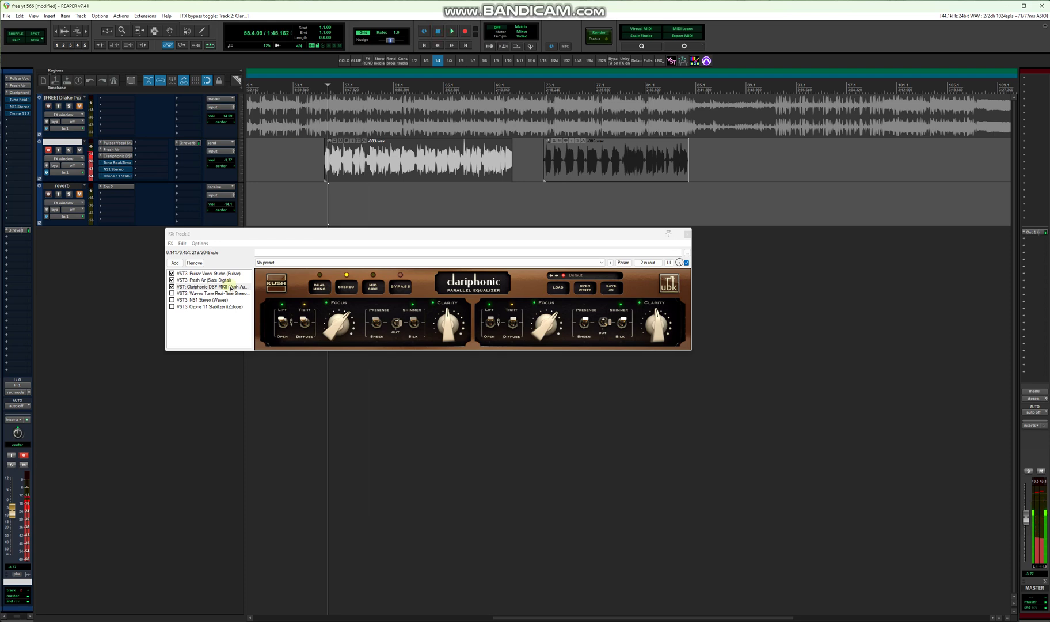
left_click(171, 293)
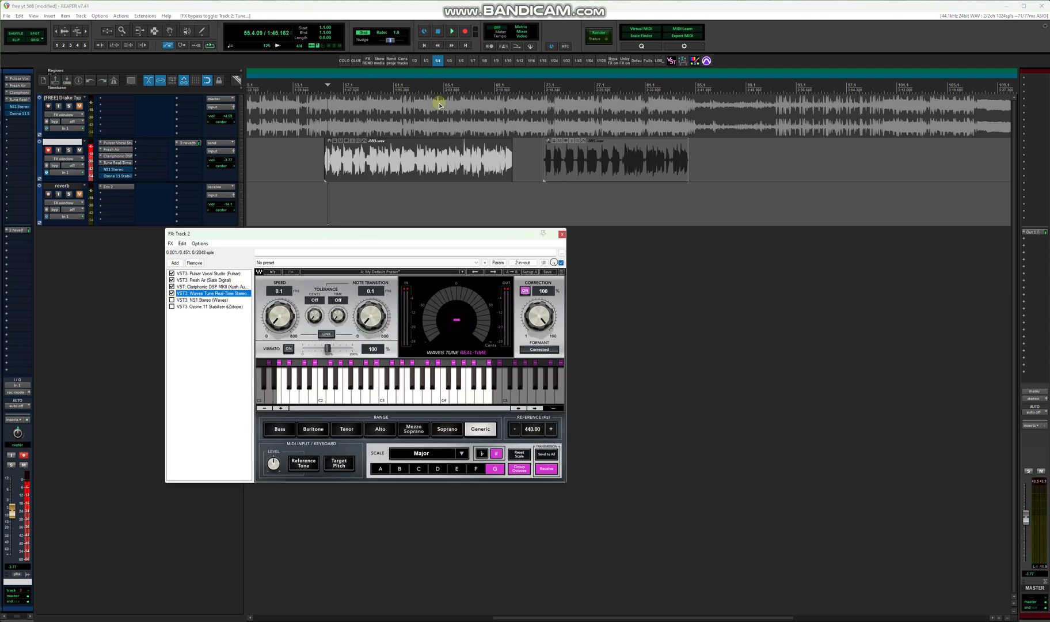
Listen with pitch correction, then enable NS1 Stereo and listen again
left_click(453, 33)
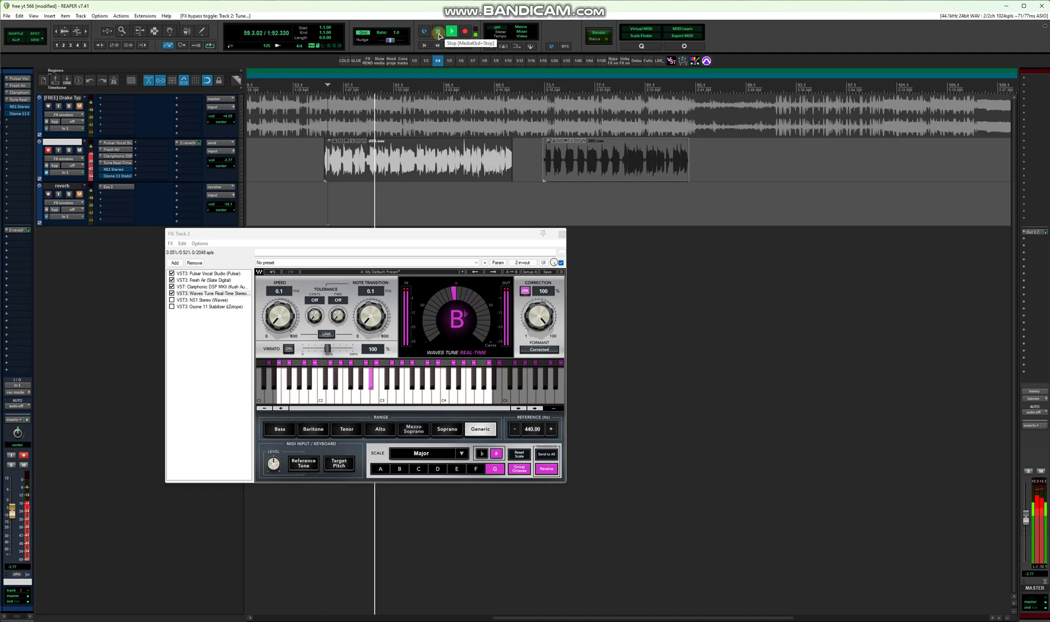
left_click(438, 32)
left_click(171, 300)
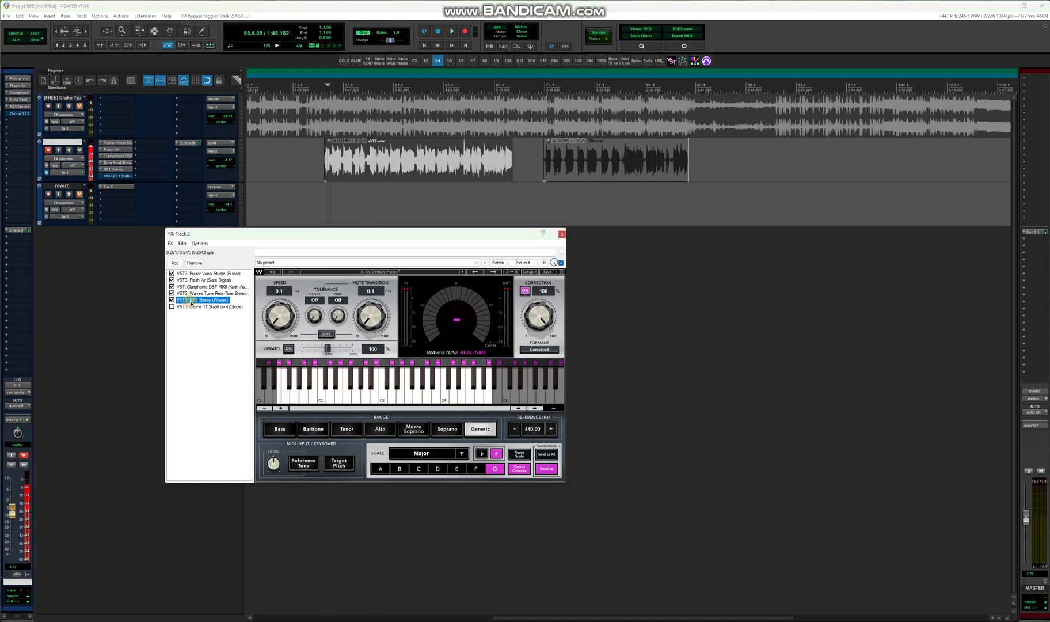
left_click(449, 35)
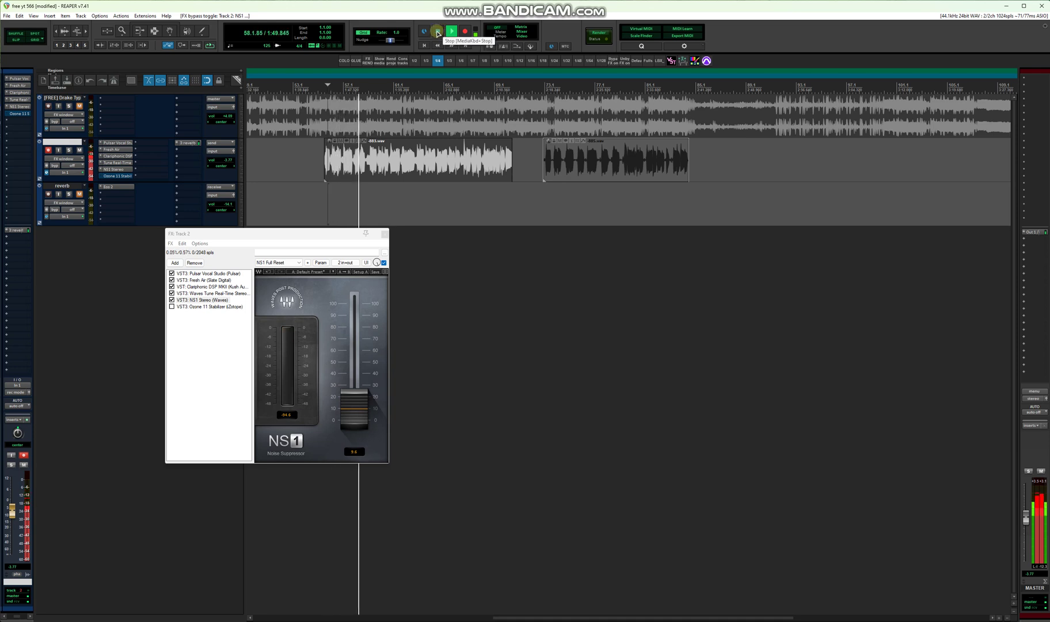
left_click(438, 32)
Enable Ozone 11 Stabilizer, close the FX window, unmute Track 1 and play the full mix
left_click(171, 306)
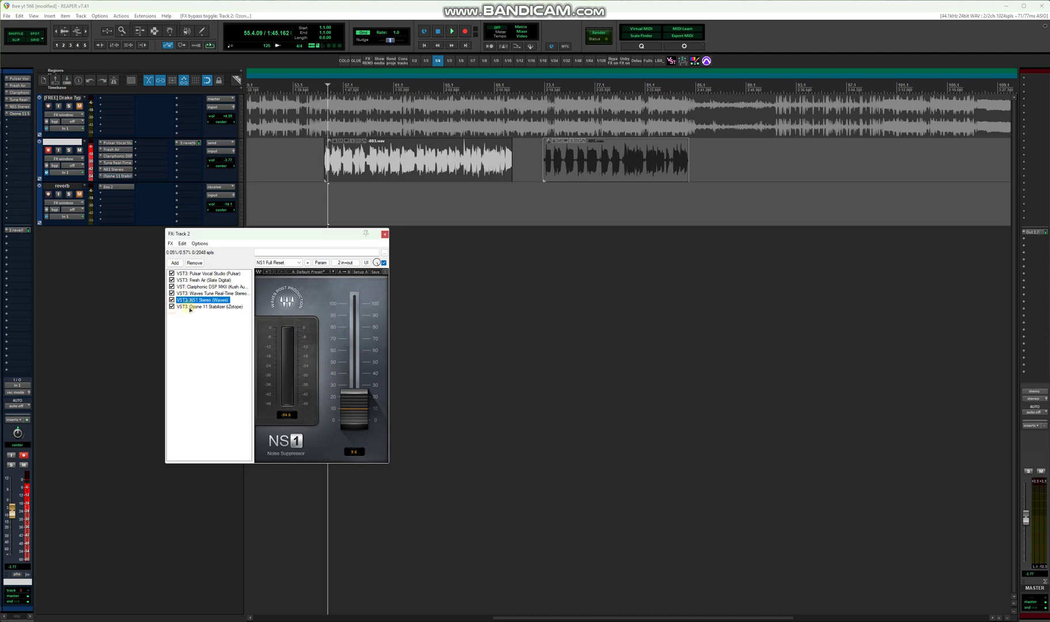
left_click(451, 34)
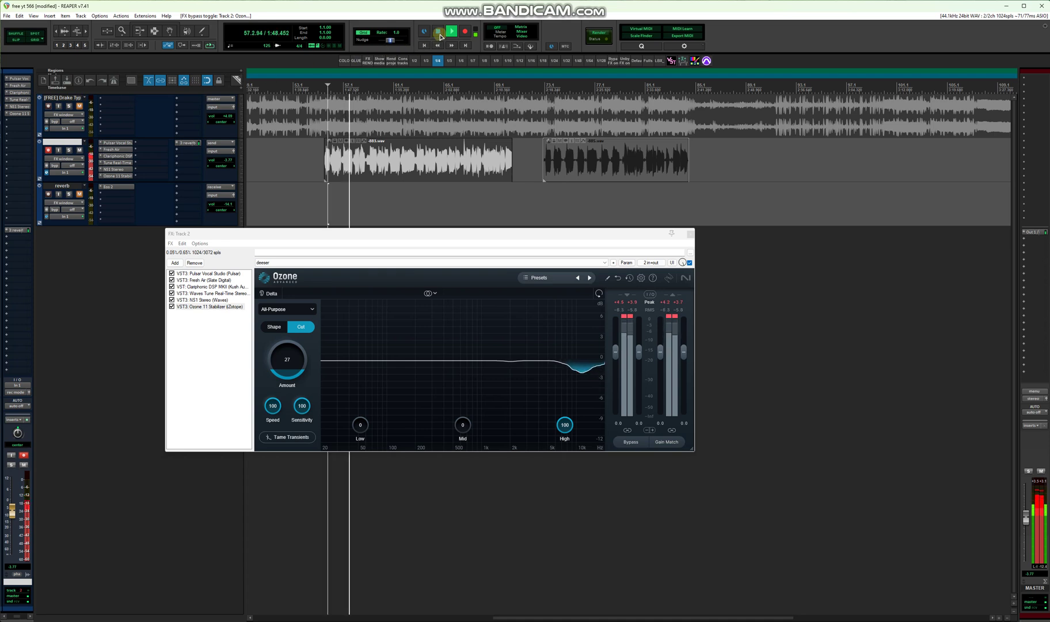
key("space")
key("space")
left_click(80, 195)
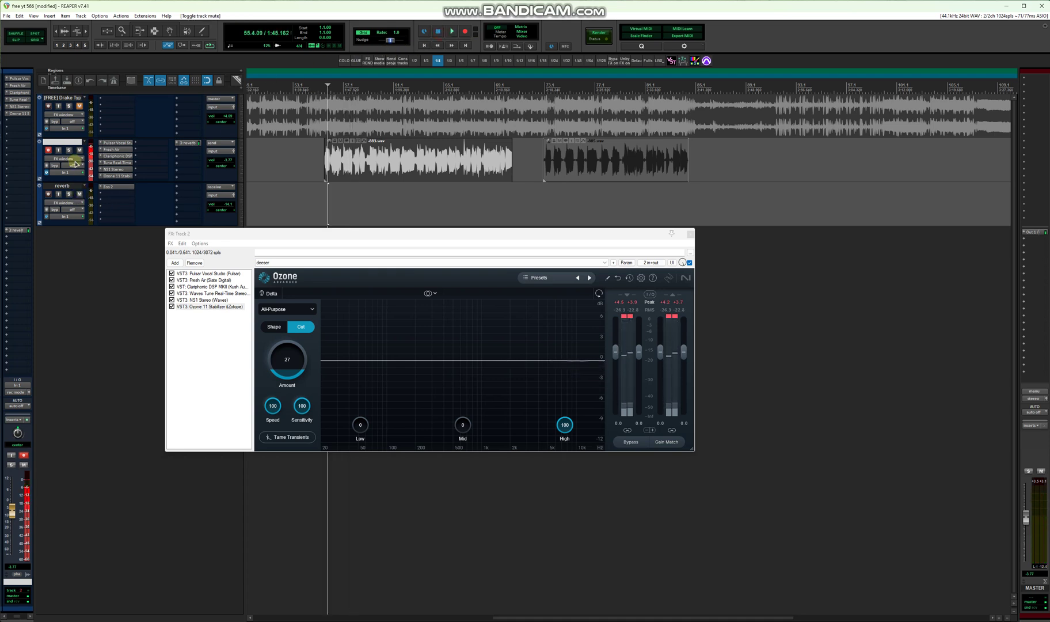
left_click(80, 106)
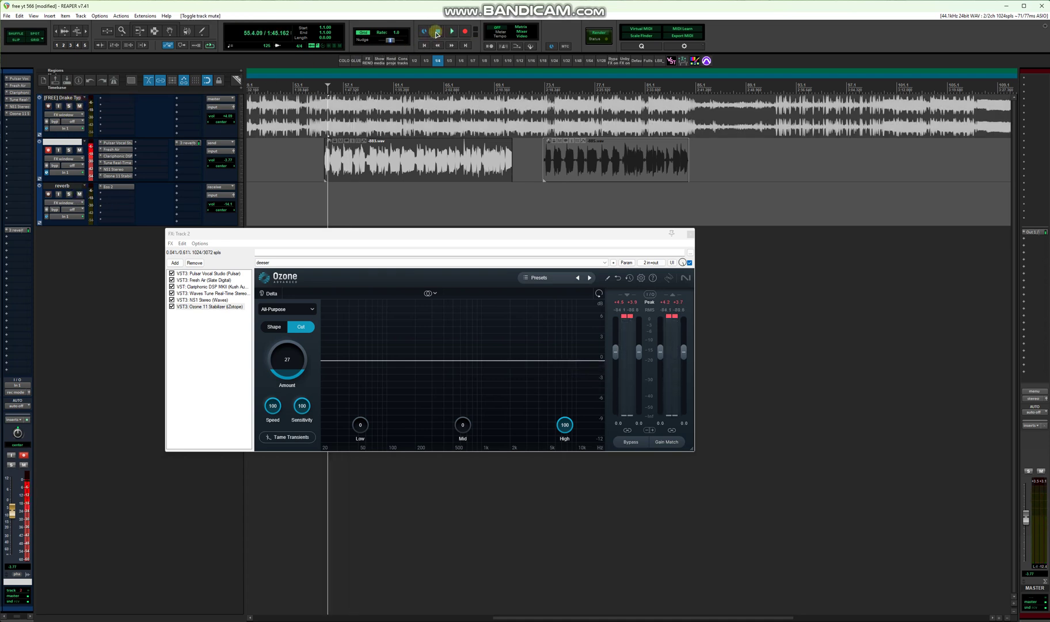
left_click(455, 35)
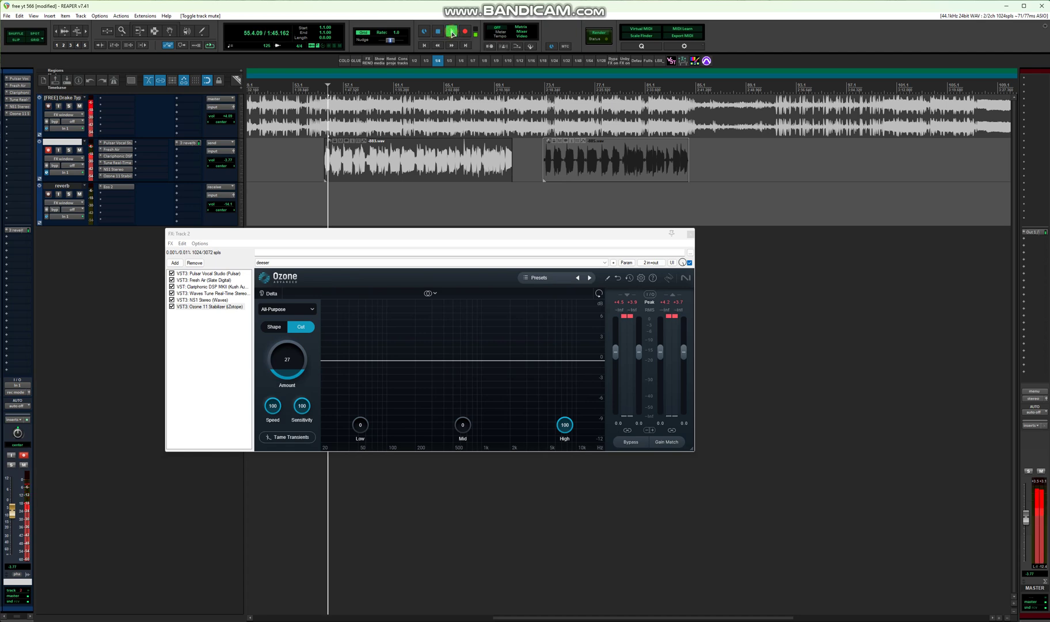
left_click(690, 234)
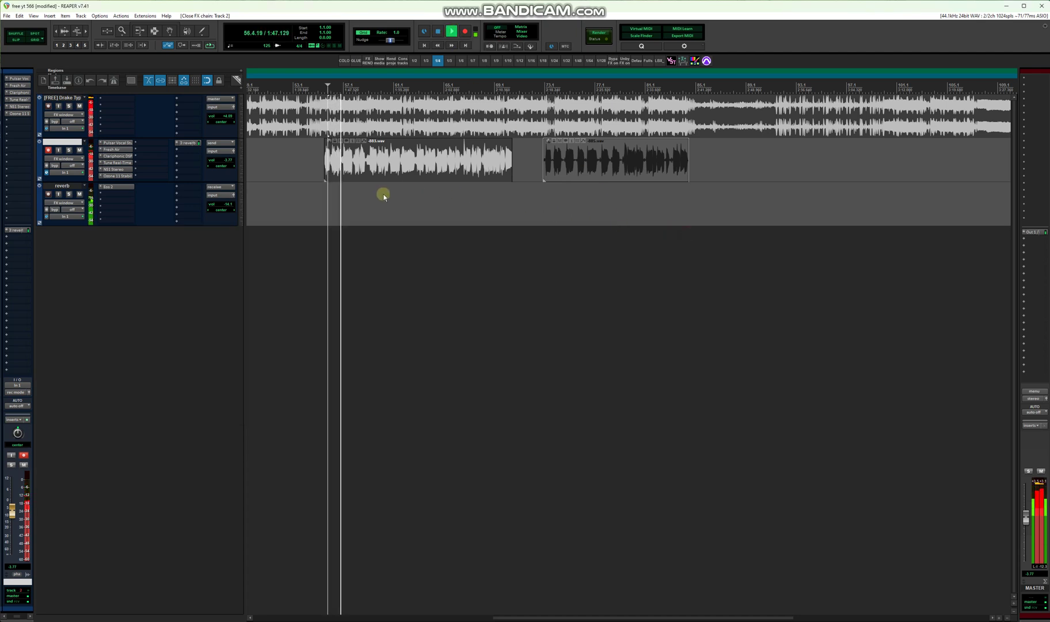
scroll(379, 194, "down", 3)
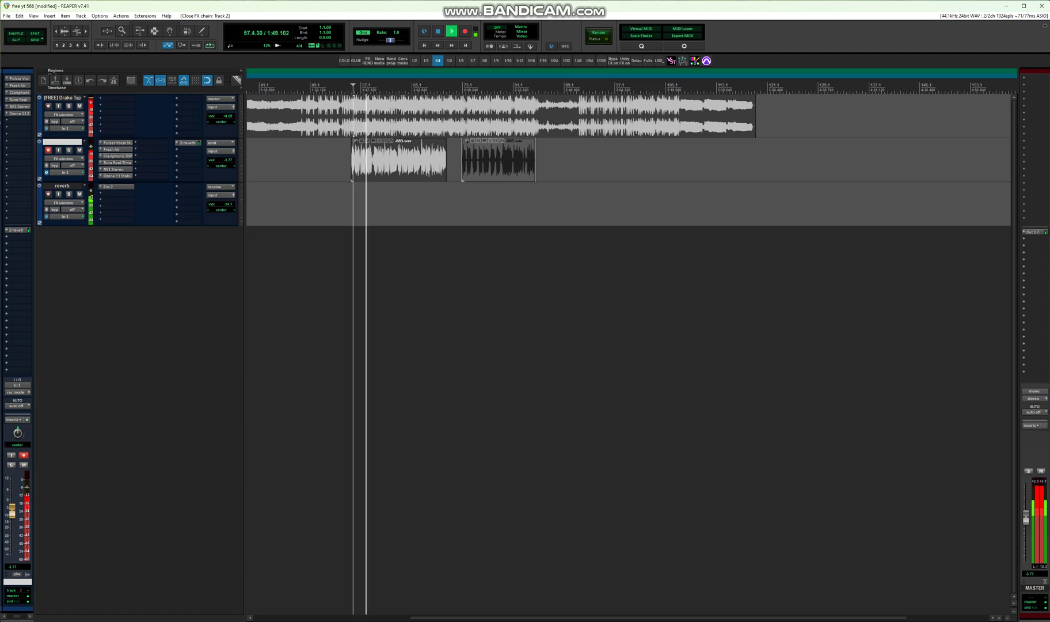